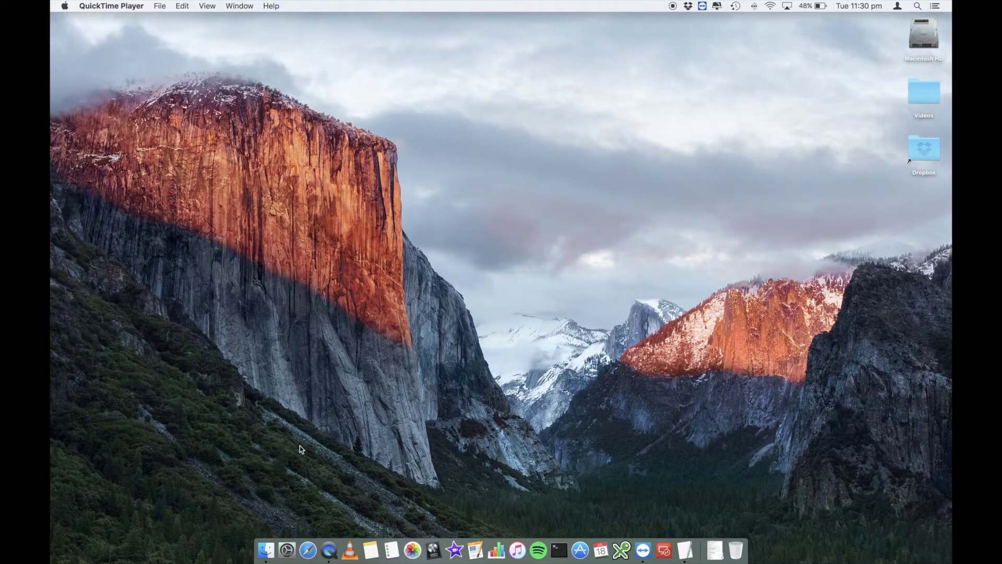
- Open a Finder window on the Desktop folder from the Dock
{"action": "left_click", "coordinate": [267, 549]}
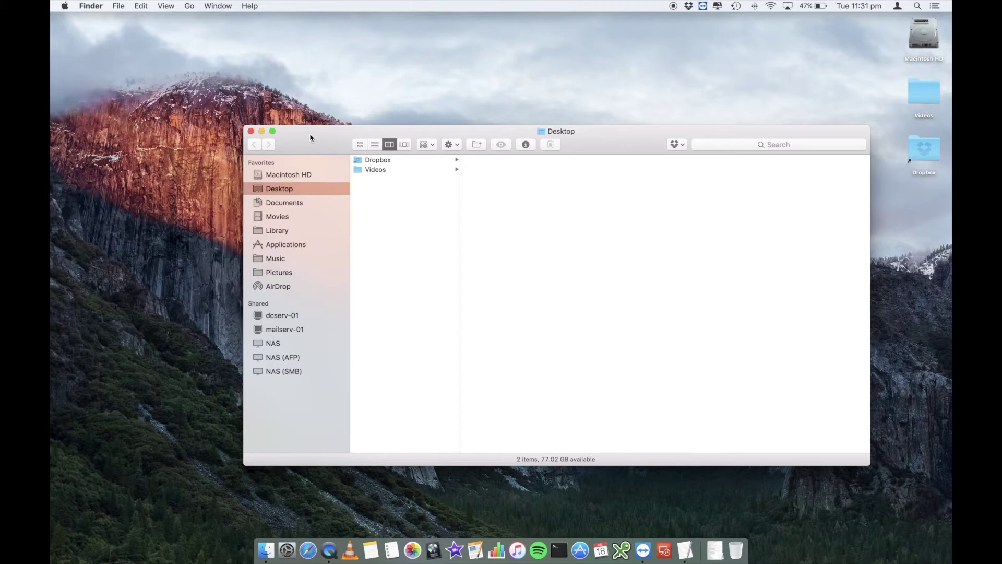
- Move the Finder window slightly up and left, then bring up the Go menu
{"action": "left_click_drag", "start_coordinate": [310, 138], "coordinate": [300, 113]}
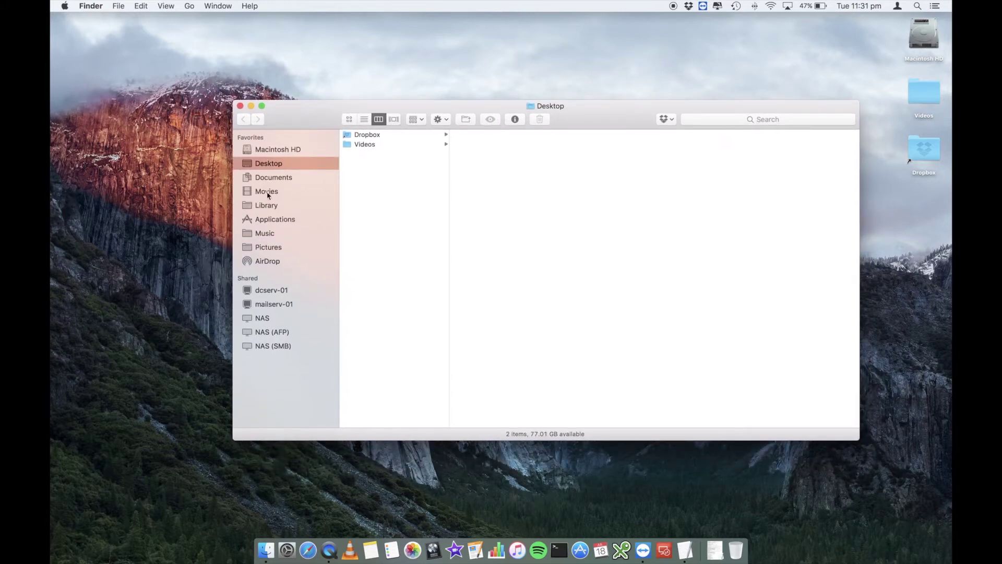
{"action": "left_click", "coordinate": [255, 68]}
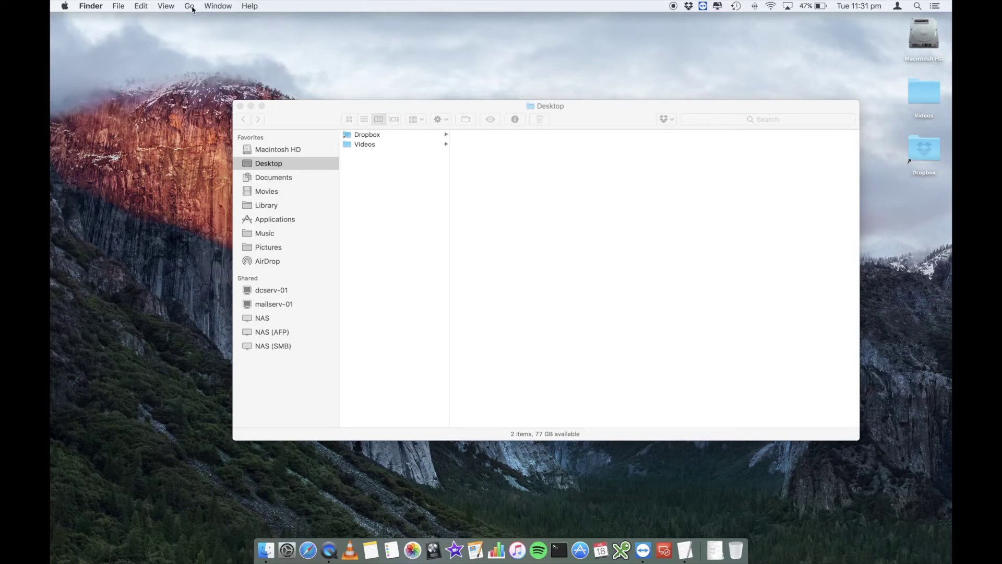
{"action": "left_click", "coordinate": [189, 6]}
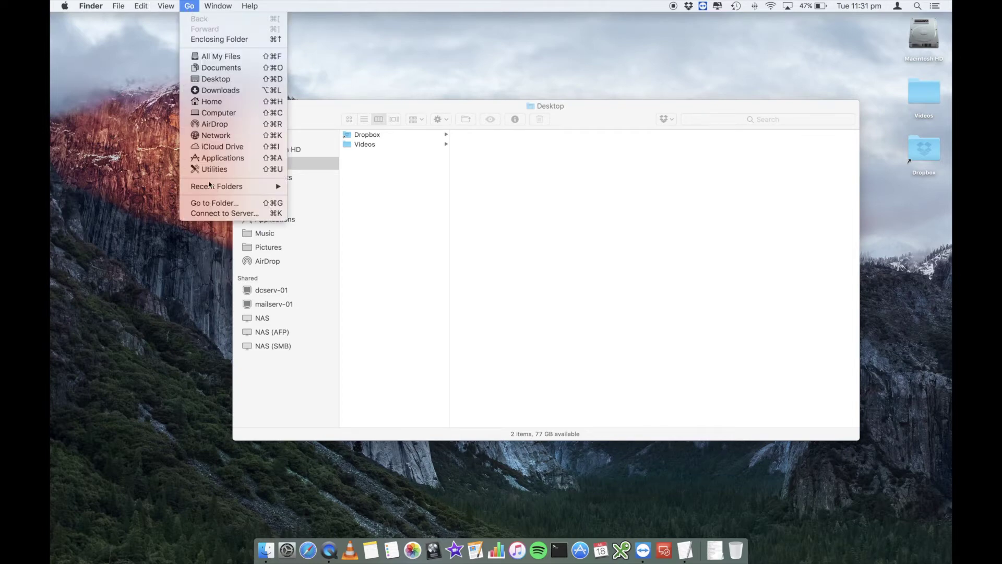
- Use Go to Folder to jump to the disk root '/'
{"action": "left_click", "coordinate": [224, 203]}
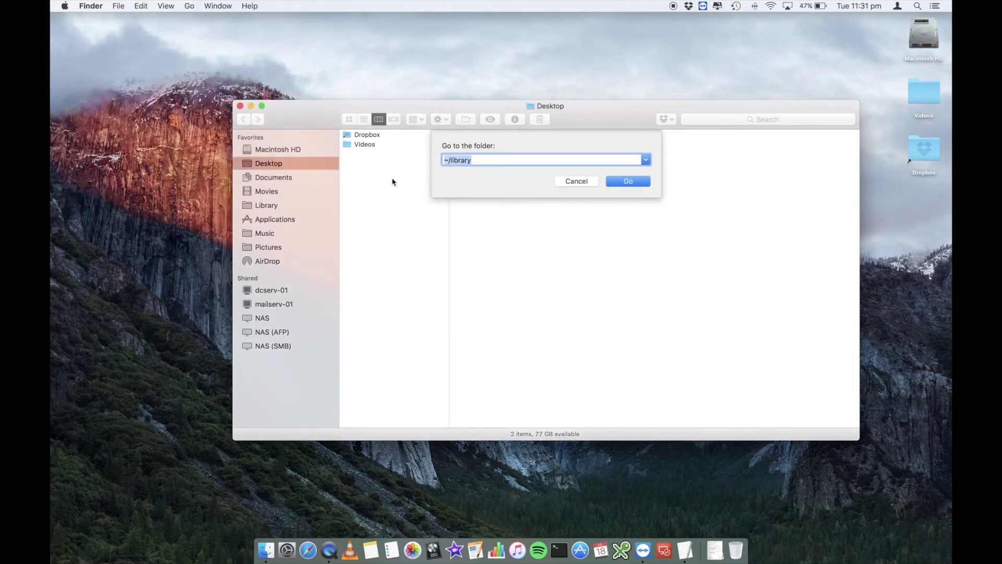
{"action": "left_click", "coordinate": [485, 161]}
{"action": "key", "text": "BackSpace"}
{"action": "key", "text": "BackSpace"}
{"action": "key", "text": "BackSpace"}
{"action": "key", "text": "BackSpace"}
{"action": "key", "text": "BackSpace"}
{"action": "key", "text": "BackSpace"}
{"action": "key", "text": "BackSpace"}
{"action": "key", "text": "BackSpace"}
{"action": "key", "text": "BackSpace"}
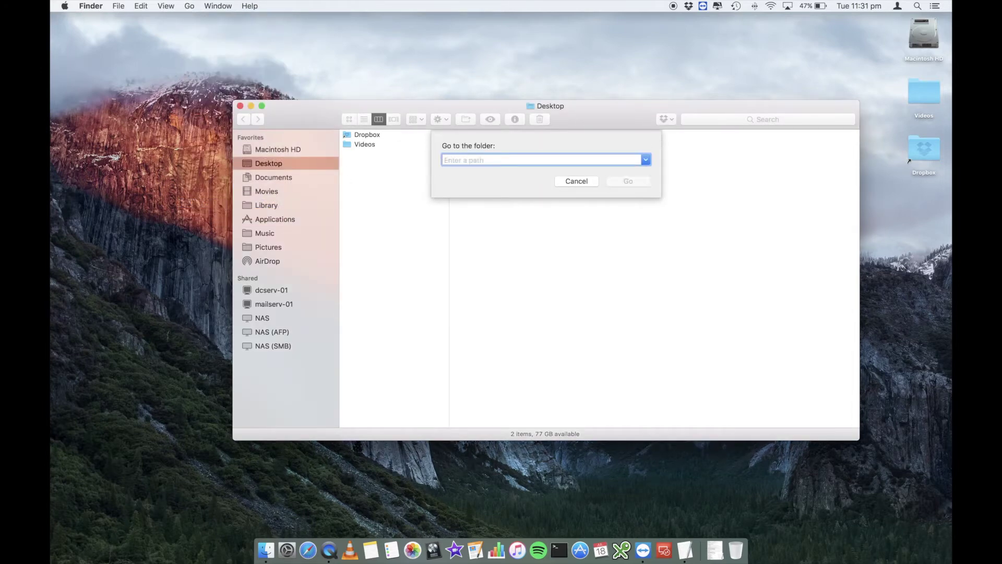
{"action": "type", "text": "/"}
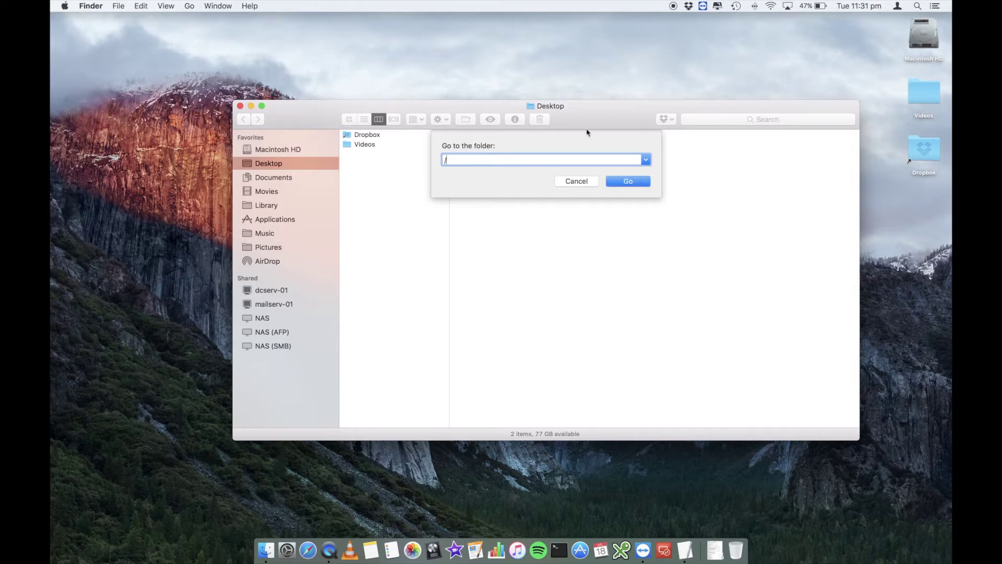
{"action": "left_click", "coordinate": [636, 182]}
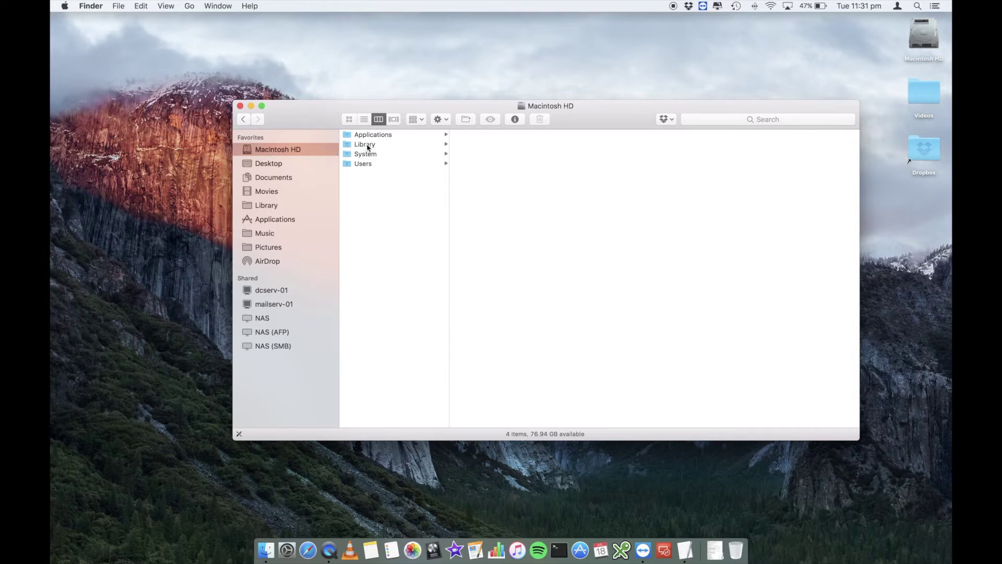
- Go to the folder '/library' to show the disk-level Library
{"action": "left_click", "coordinate": [190, 6]}
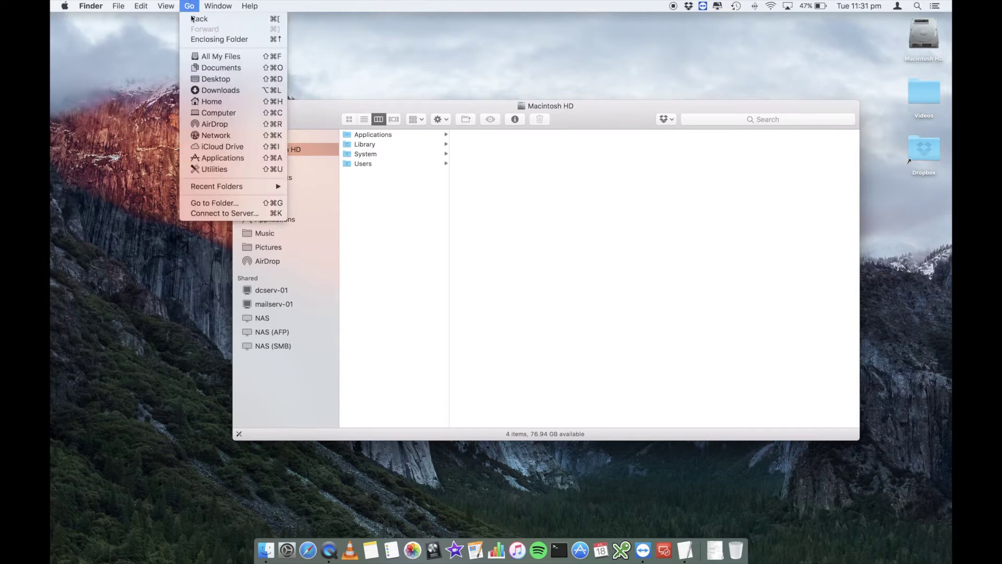
{"action": "left_click", "coordinate": [215, 203]}
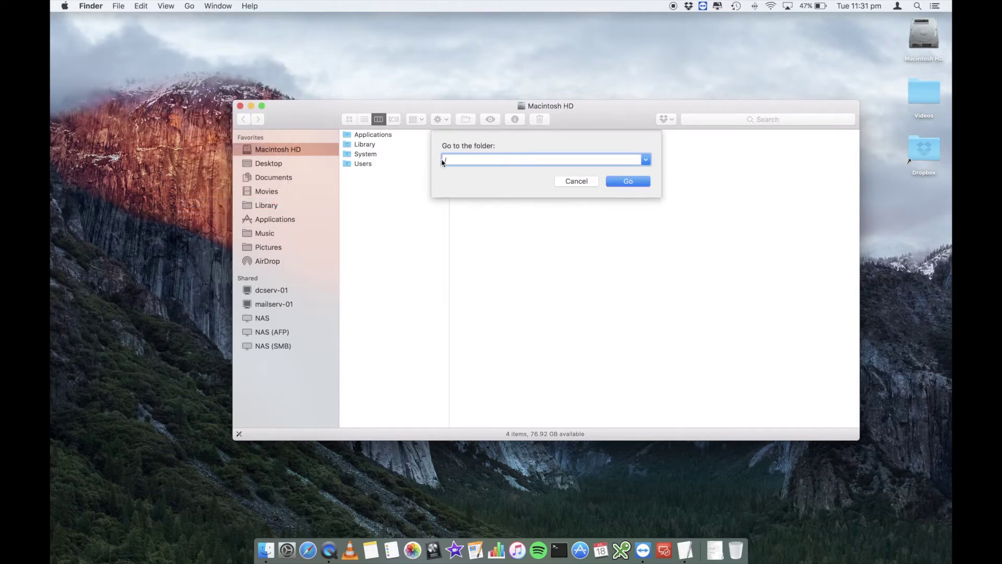
{"action": "type", "text": "library"}
{"action": "key", "text": "Return"}
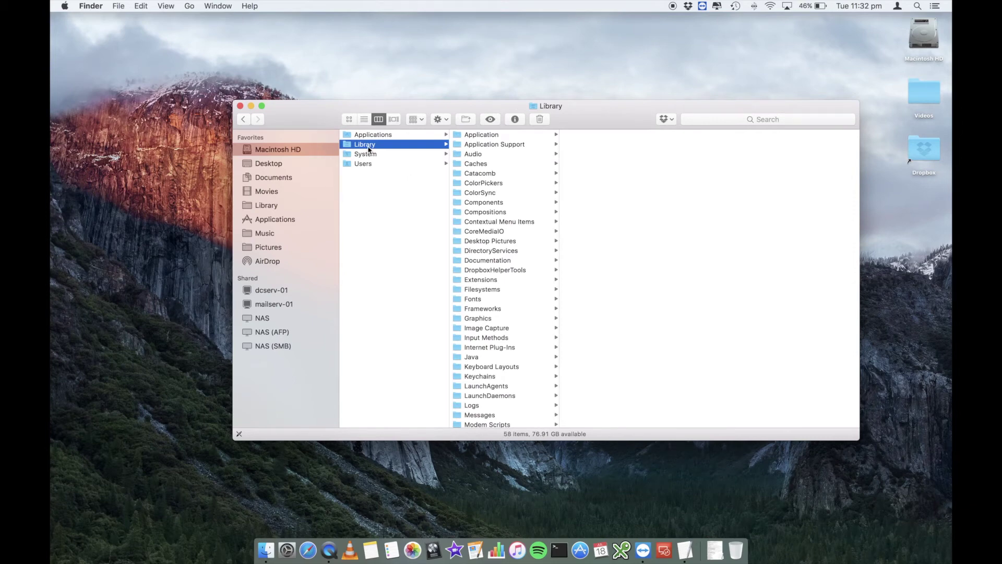
- Open /Library/Caches, widen its column to show full names, then select Users
{"action": "left_click", "coordinate": [484, 167]}
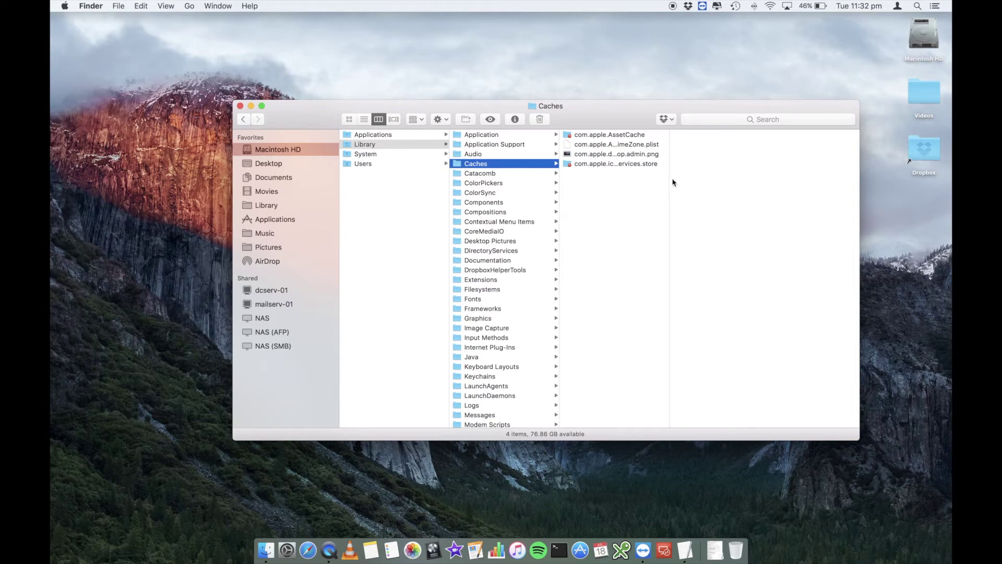
{"action": "left_click_drag", "start_coordinate": [672, 181], "coordinate": [792, 161]}
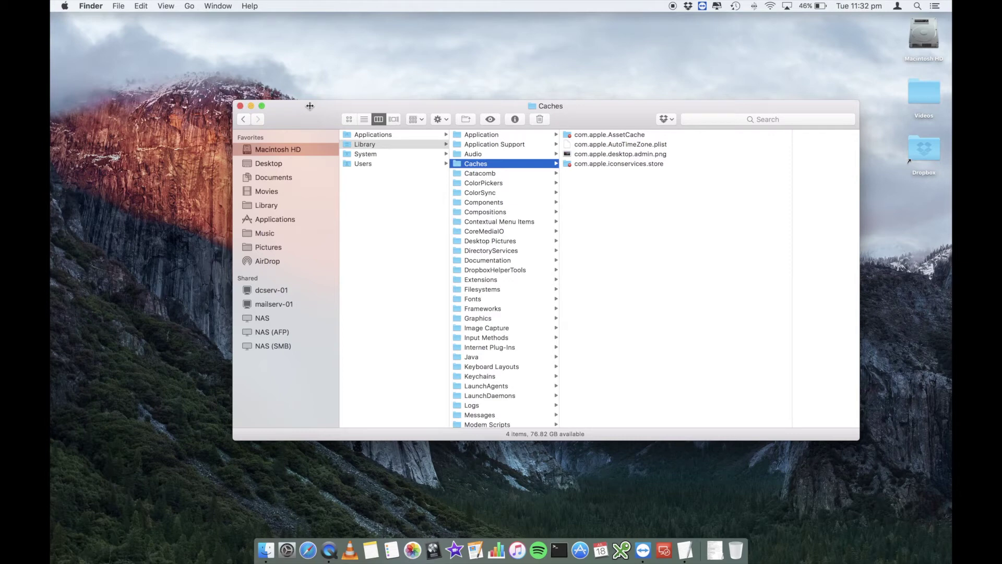
{"action": "left_click", "coordinate": [364, 163]}
- Open the current user's home folder in the column view
{"action": "left_click", "coordinate": [471, 149]}
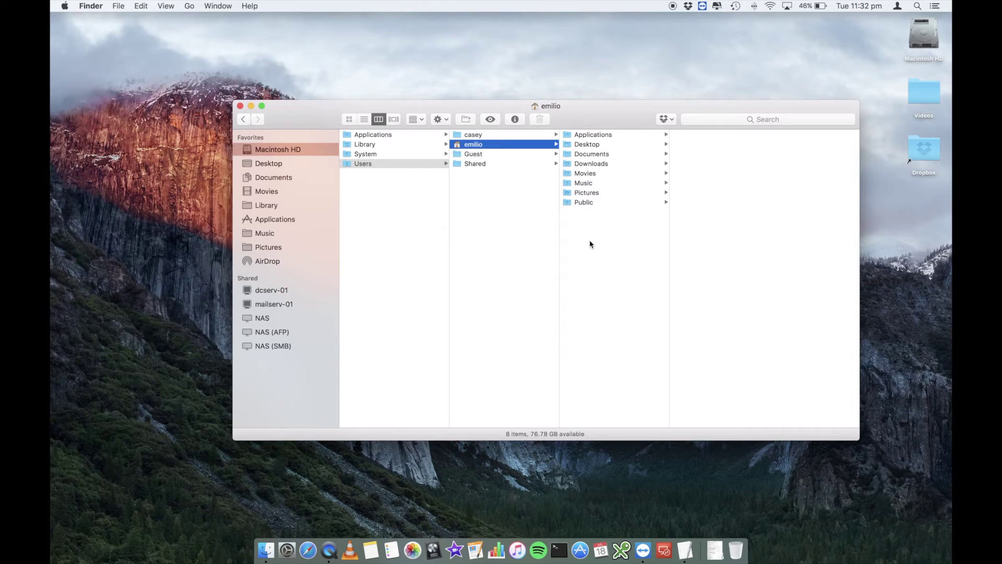
{"action": "left_click", "coordinate": [227, 26]}
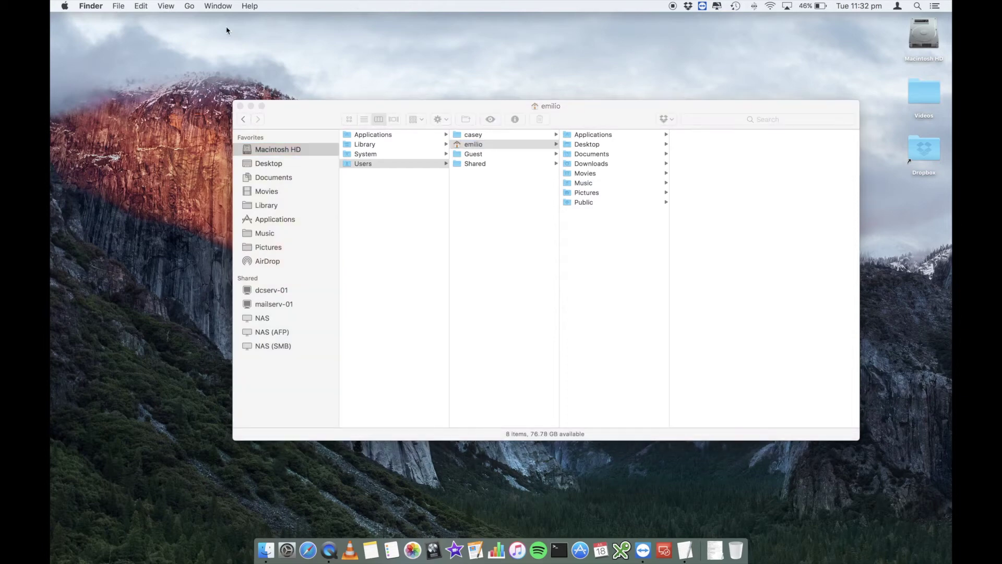
{"action": "left_click", "coordinate": [190, 6]}
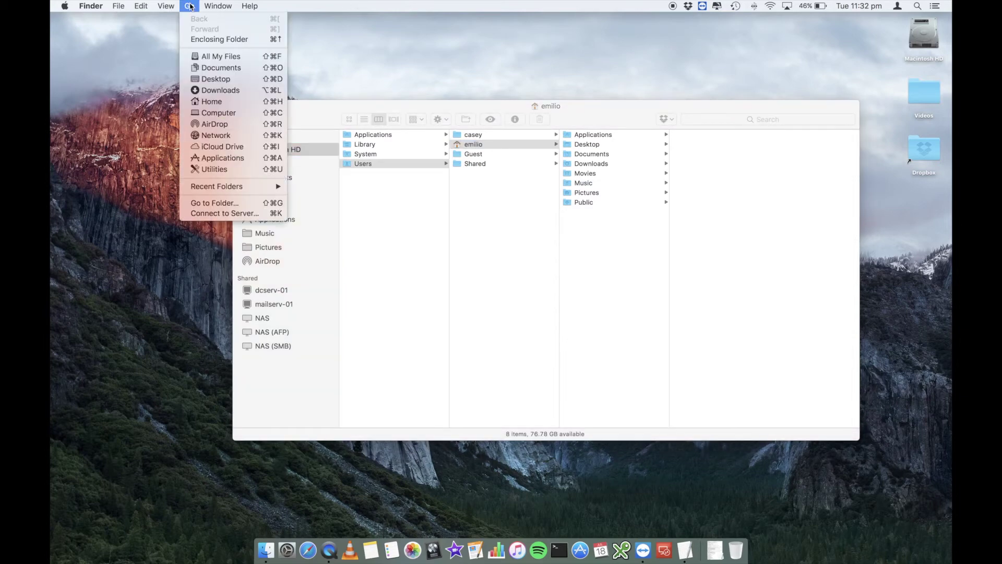
{"action": "left_click", "coordinate": [220, 203]}
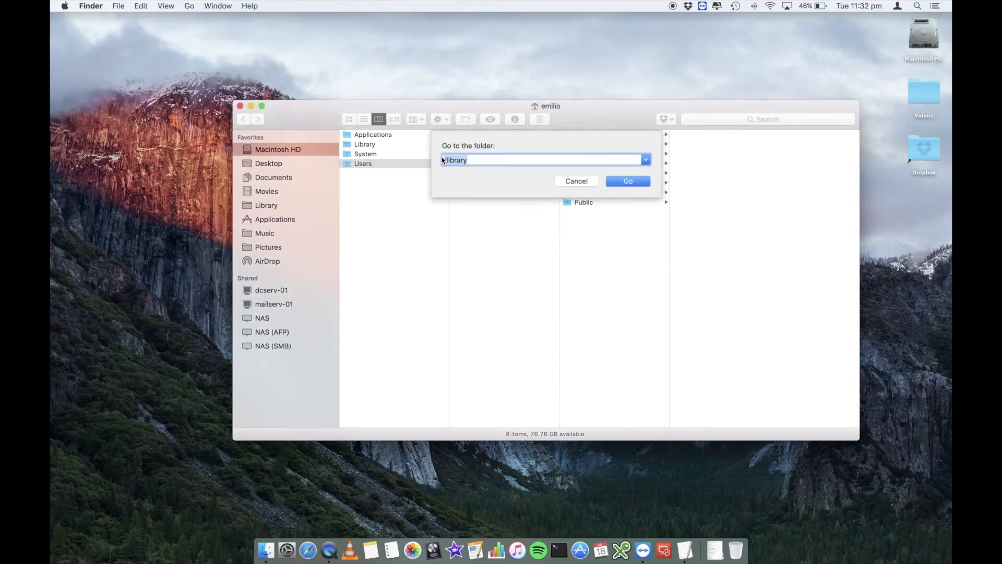
- Edit the Go to Folder path to '~/Library' and go to it
{"action": "left_click", "coordinate": [442, 160]}
{"action": "type", "text": "~"}
{"action": "key", "text": "Right"}
{"action": "key", "text": "Delete"}
{"action": "type", "text": "L"}
{"action": "left_click", "coordinate": [483, 162]}
{"action": "left_click_drag", "start_coordinate": [448, 162], "coordinate": [443, 162]}
{"action": "left_click", "coordinate": [459, 160]}
{"action": "left_click", "coordinate": [627, 182]}
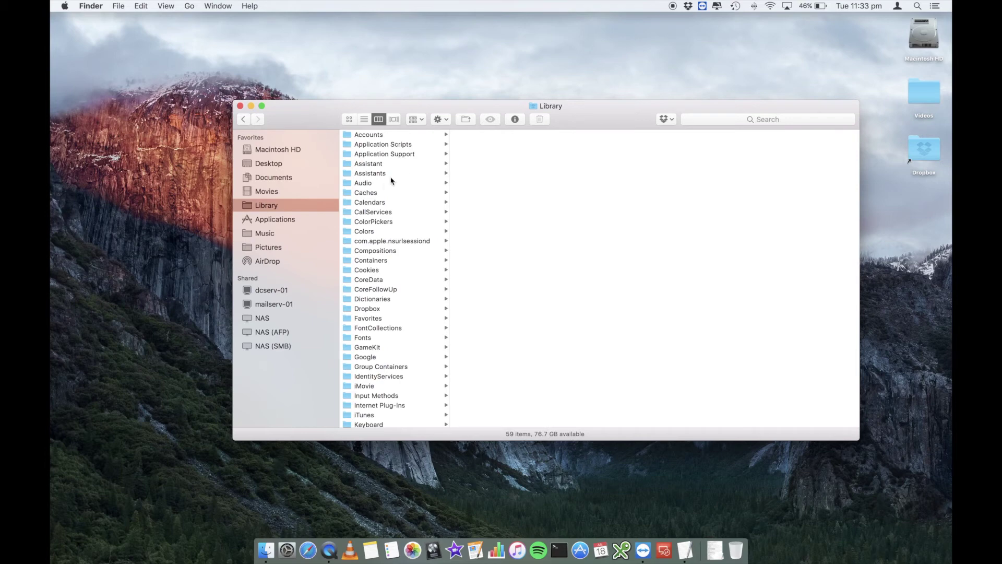
- Open ~/Library/Caches, widen its column, and select all 80 items
{"action": "left_click", "coordinate": [367, 195]}
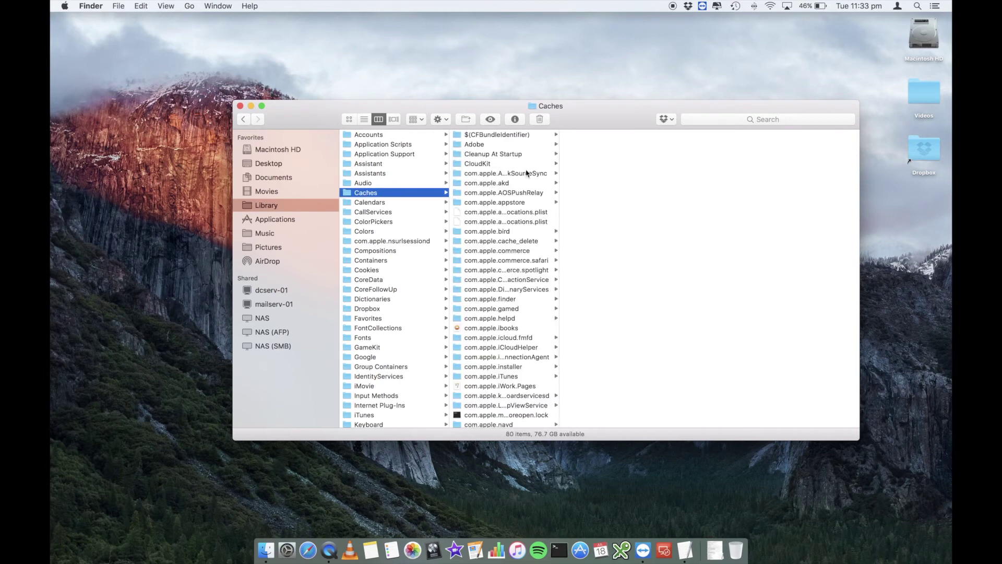
{"action": "left_click_drag", "start_coordinate": [559, 224], "coordinate": [699, 217]}
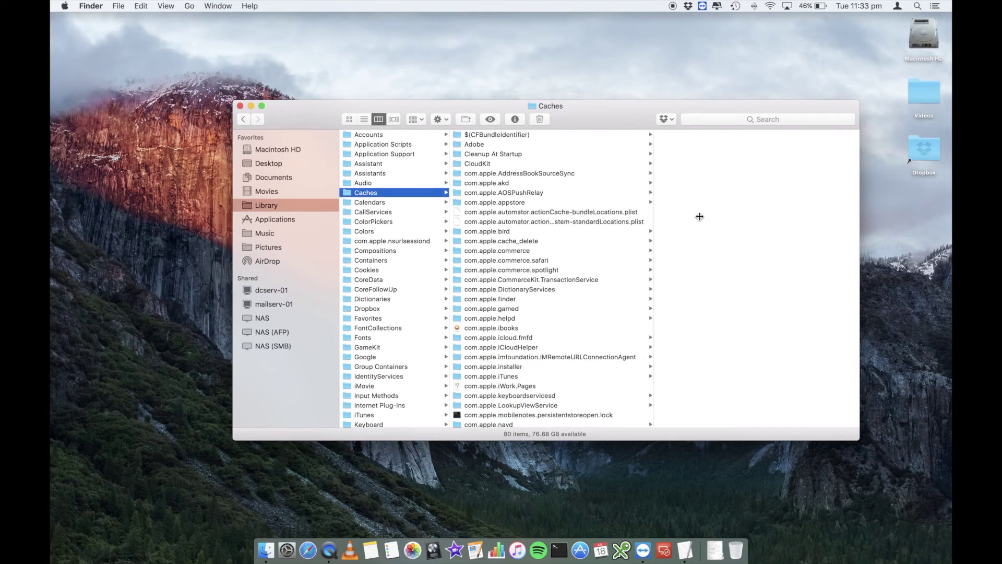
{"action": "left_click", "coordinate": [573, 192]}
{"action": "left_click", "coordinate": [406, 194]}
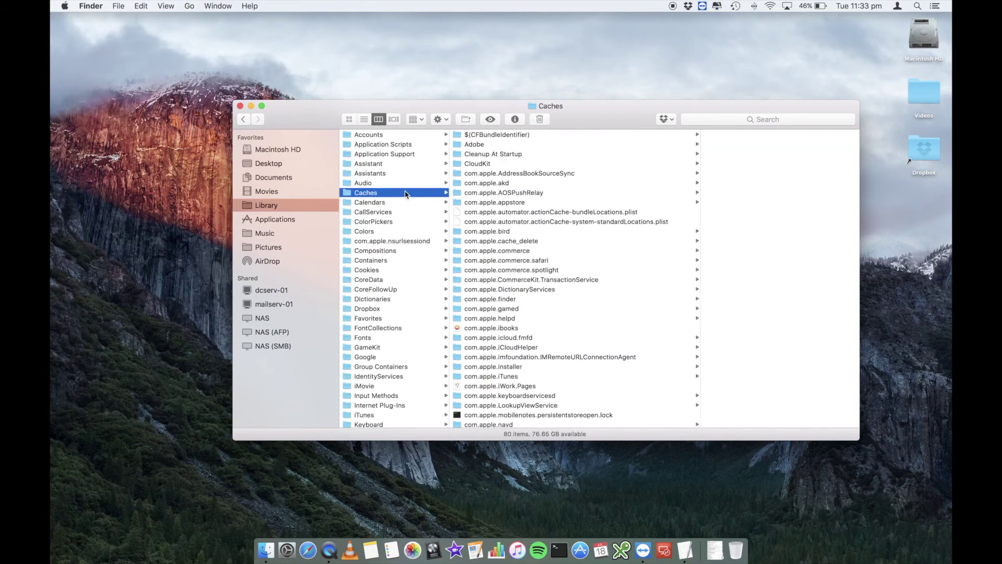
{"action": "key", "text": "super+a"}
- Scroll down the Caches list and look inside the GameKit folder
{"action": "scroll", "coordinate": [568, 280], "scroll_direction": "down", "scroll_amount": 10}
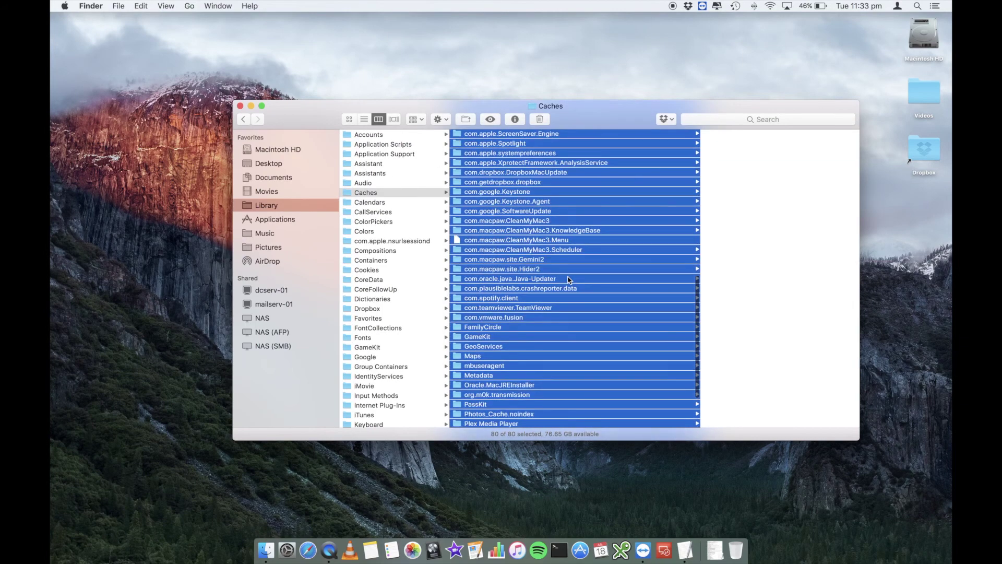
{"action": "scroll", "coordinate": [567, 280], "scroll_direction": "down", "scroll_amount": 5}
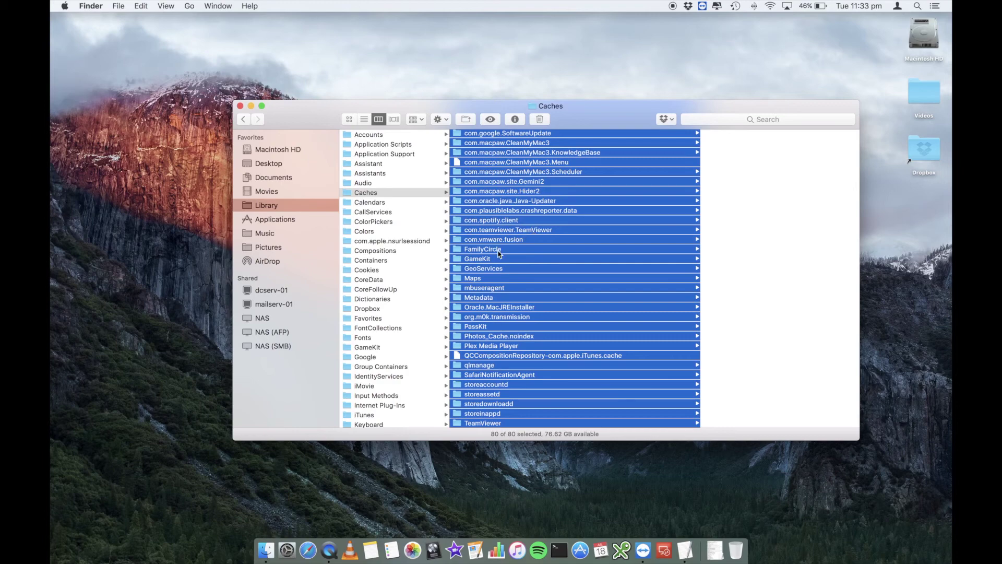
{"action": "left_click", "coordinate": [514, 258]}
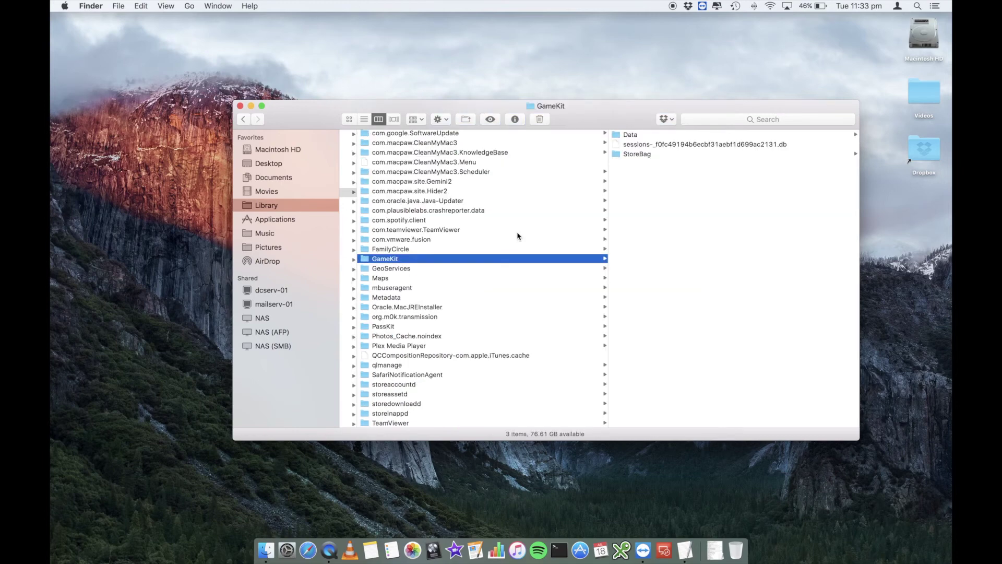
- Browse the com.teamviewer.TeamViewer cache folder, scroll back, and close the Finder window
{"action": "left_click", "coordinate": [436, 232]}
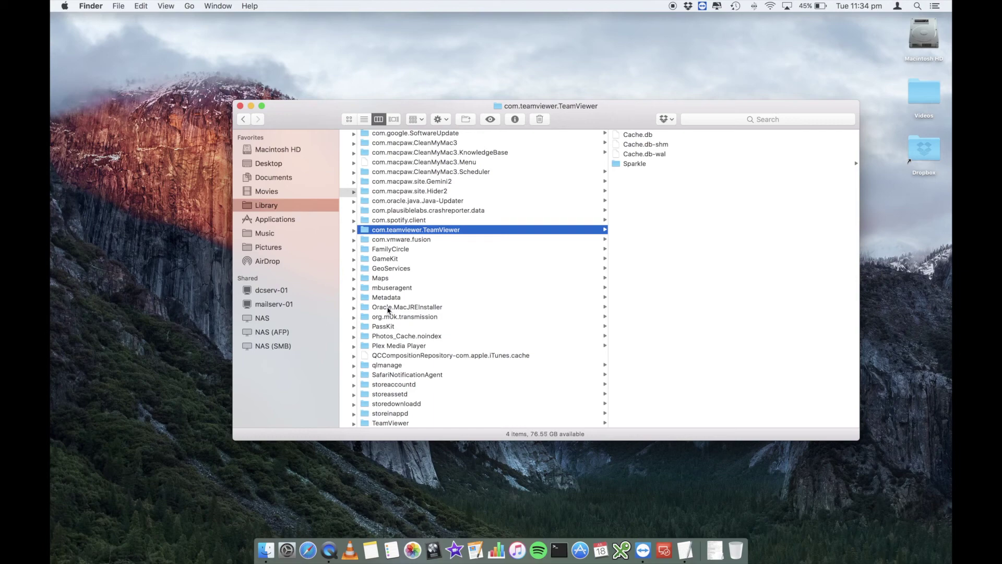
{"action": "scroll", "coordinate": [387, 310], "scroll_direction": "up", "scroll_amount": 15}
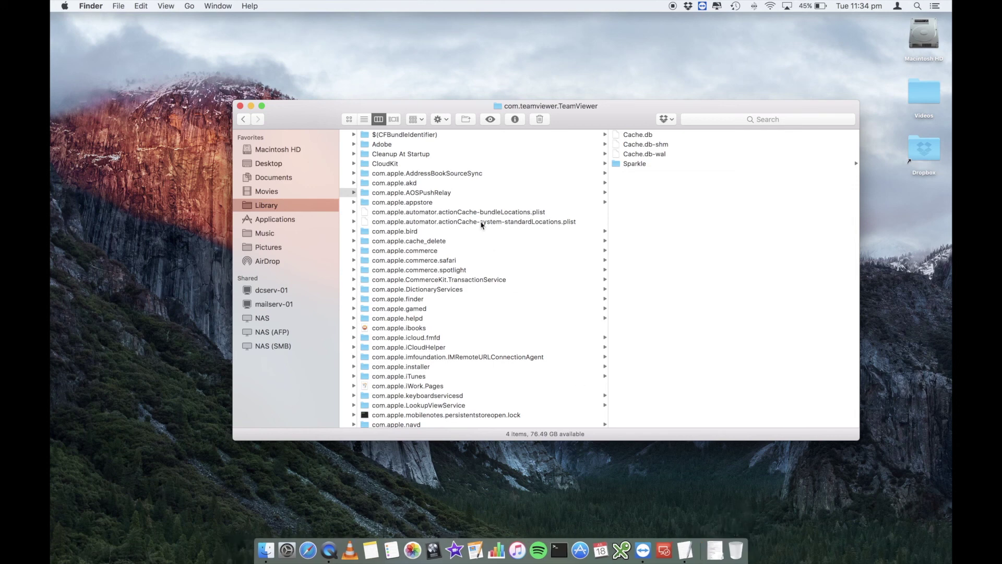
{"action": "scroll", "coordinate": [481, 223], "scroll_direction": "left", "scroll_amount": 5}
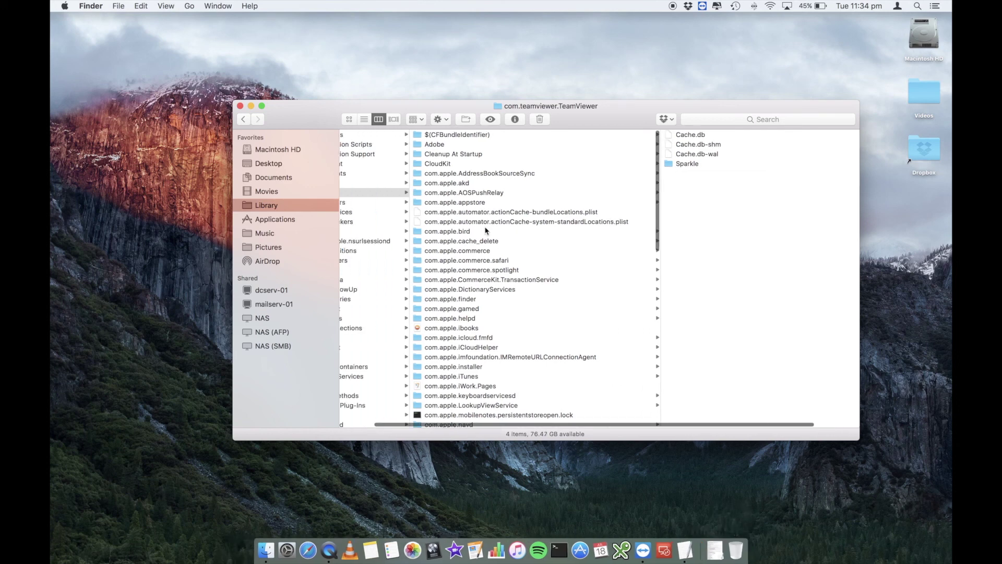
{"action": "left_click", "coordinate": [240, 106]}
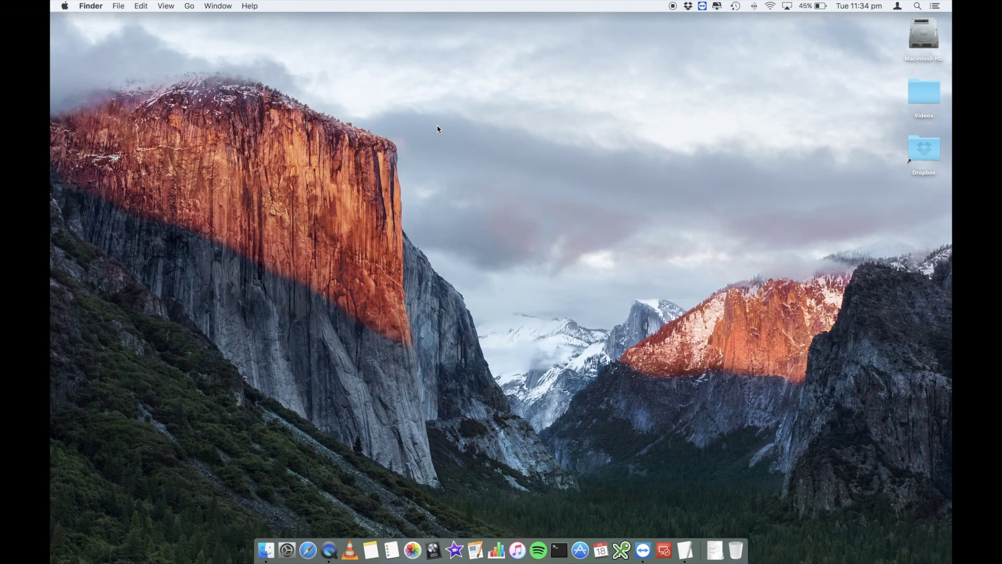